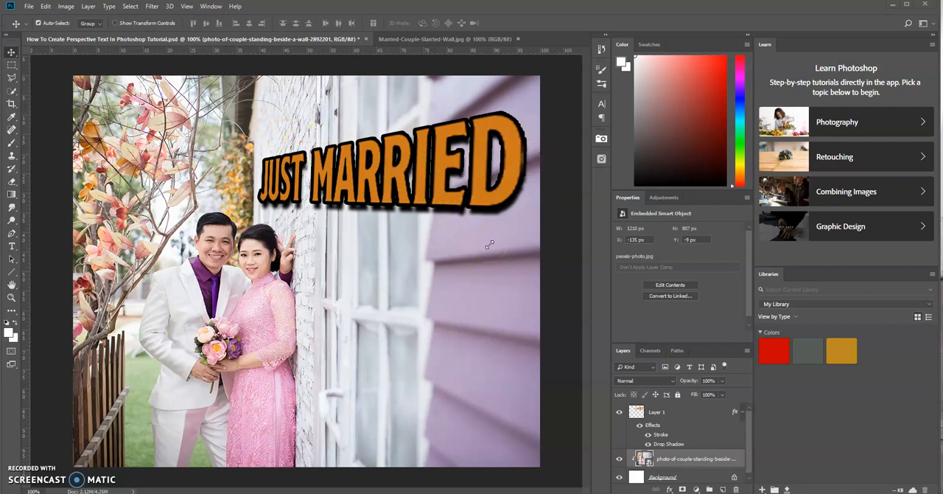
Switch to the Married-Couple-Slanted-Wall.jpg document and add the text JUST MARRIED over the foliage above the couple
click(475, 38)
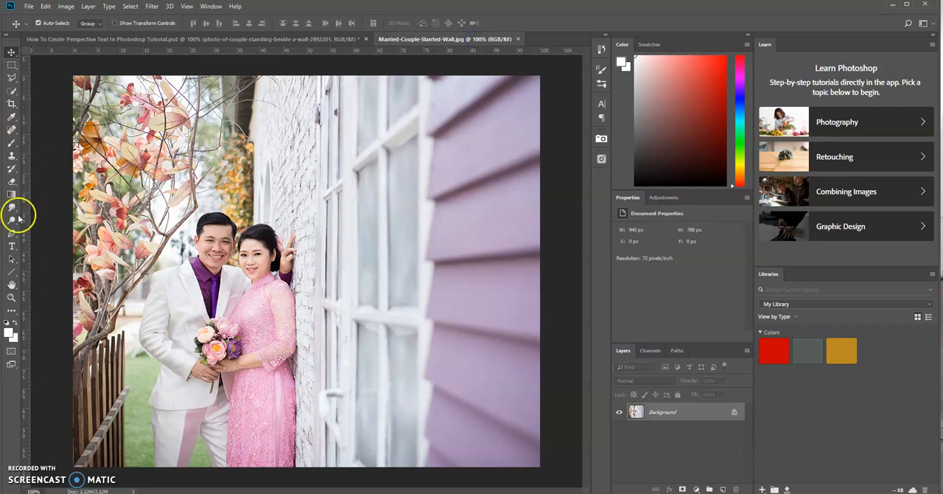
click(11, 246)
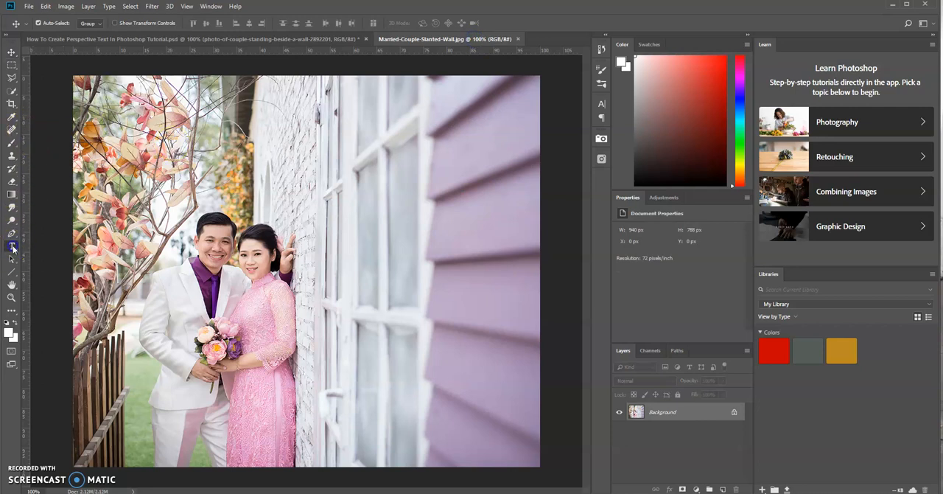
click(200, 163)
text(JUST)
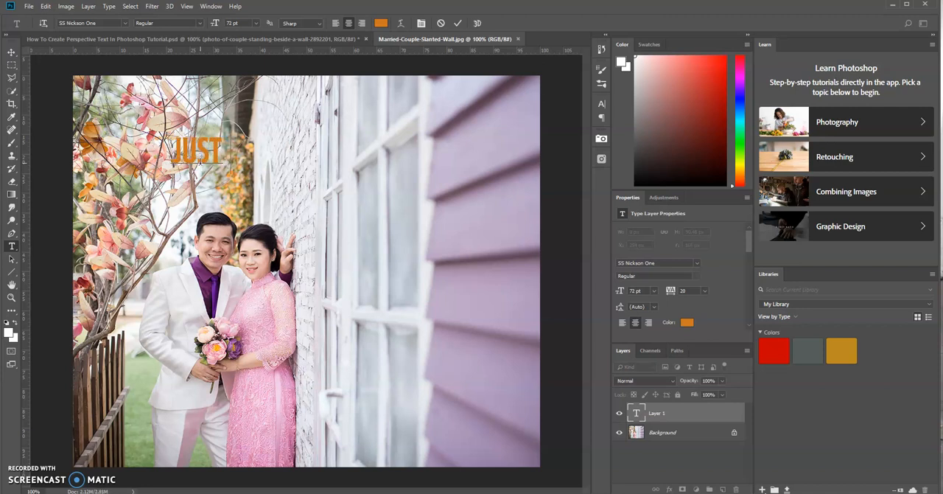
text( MARR)
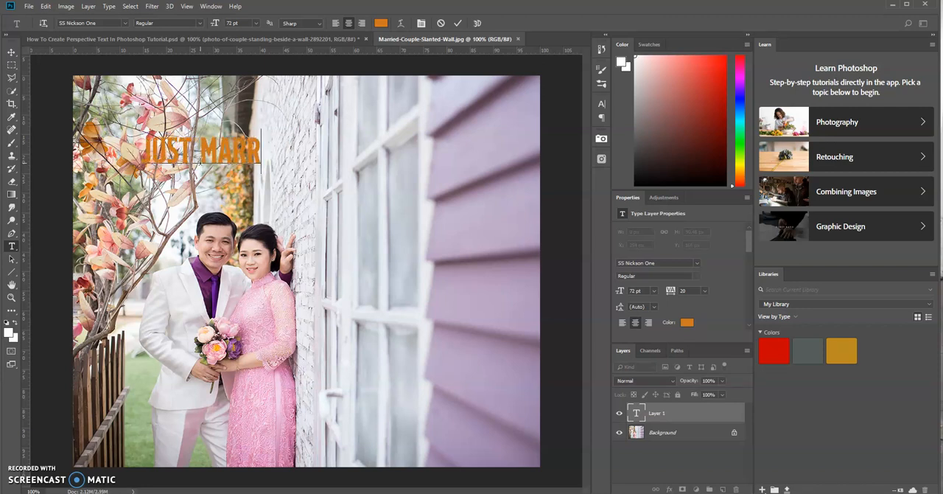
text(IED)
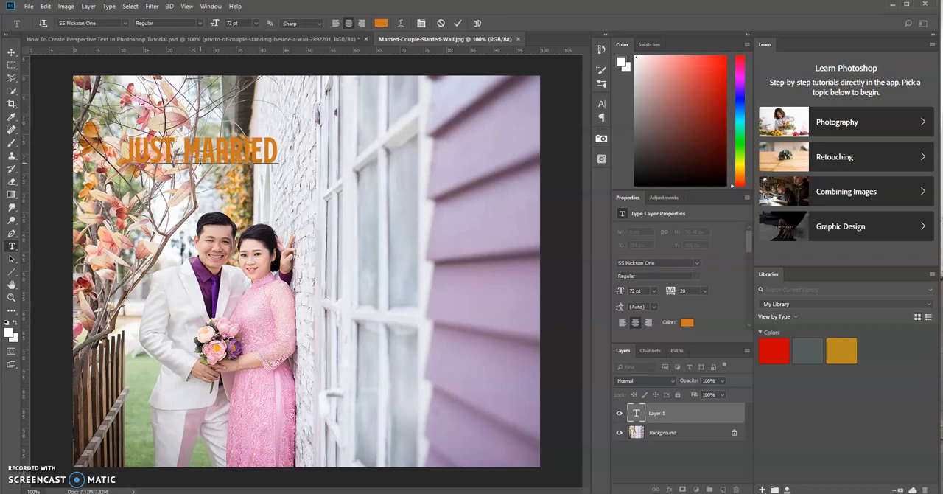
click(456, 25)
click(457, 25)
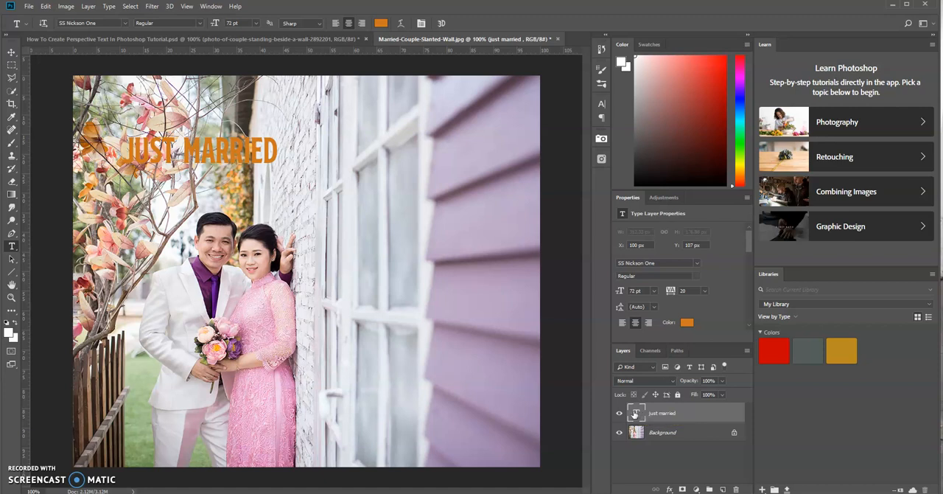
Copy the lettering using a selection loaded from the text layer, then deselect and delete that layer
ctrl+click(634, 414)
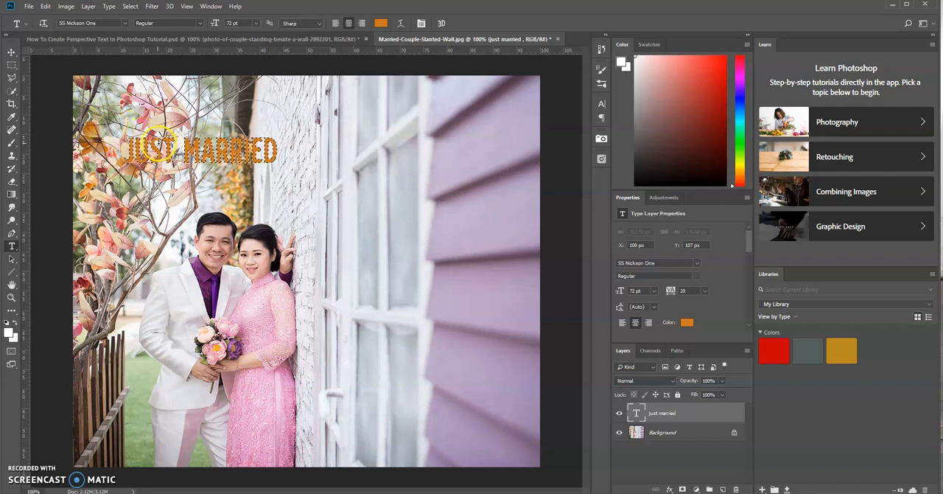
click(45, 7)
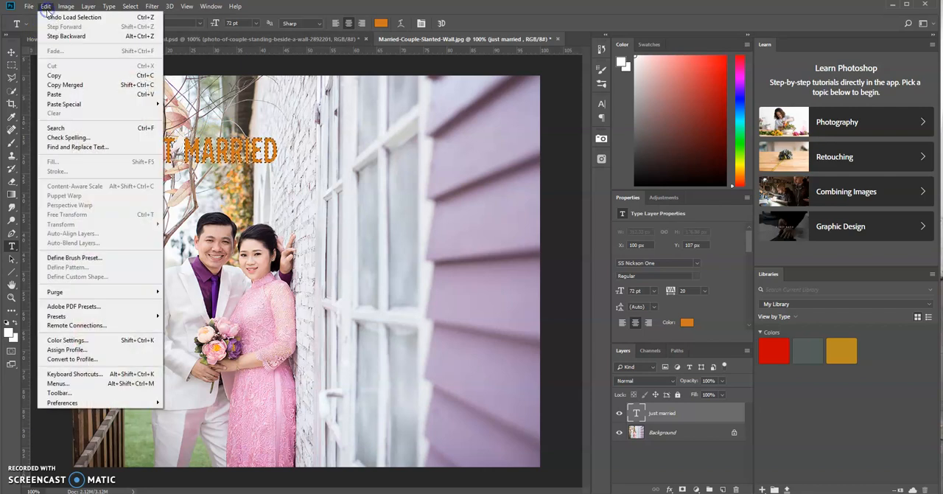
click(56, 76)
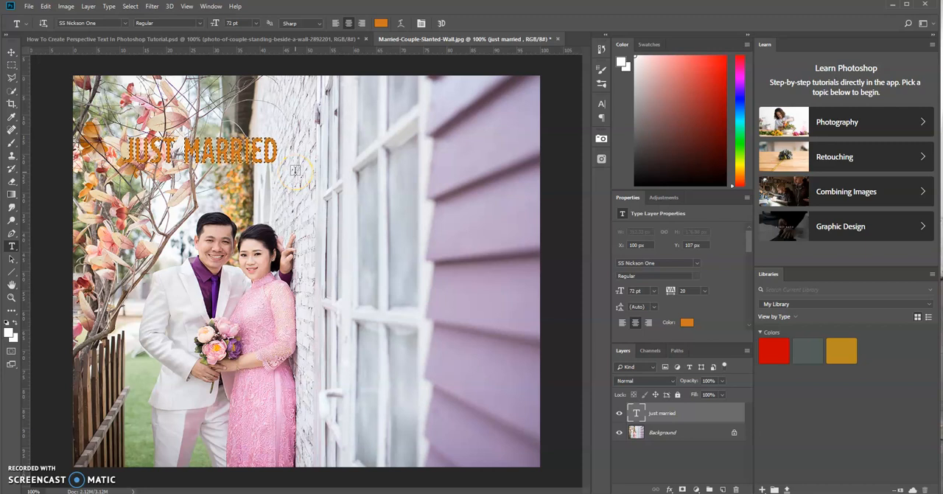
key(ctrl+d)
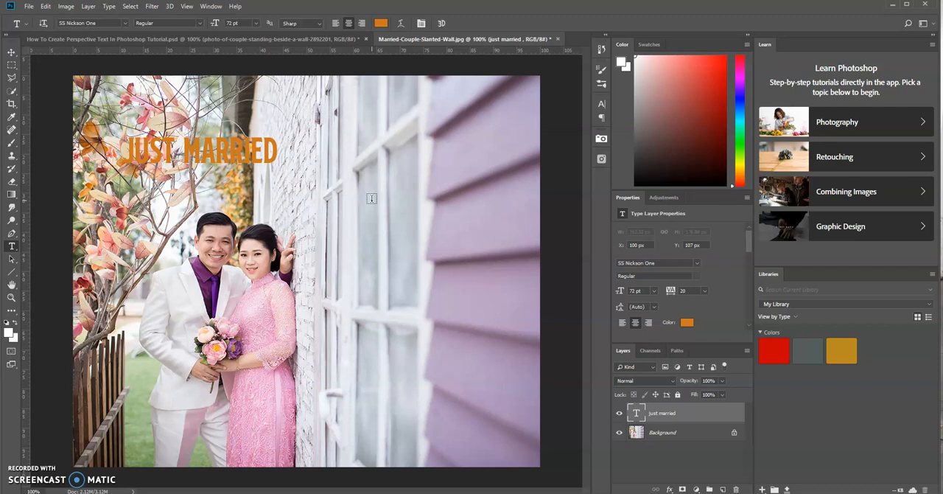
key(Delete)
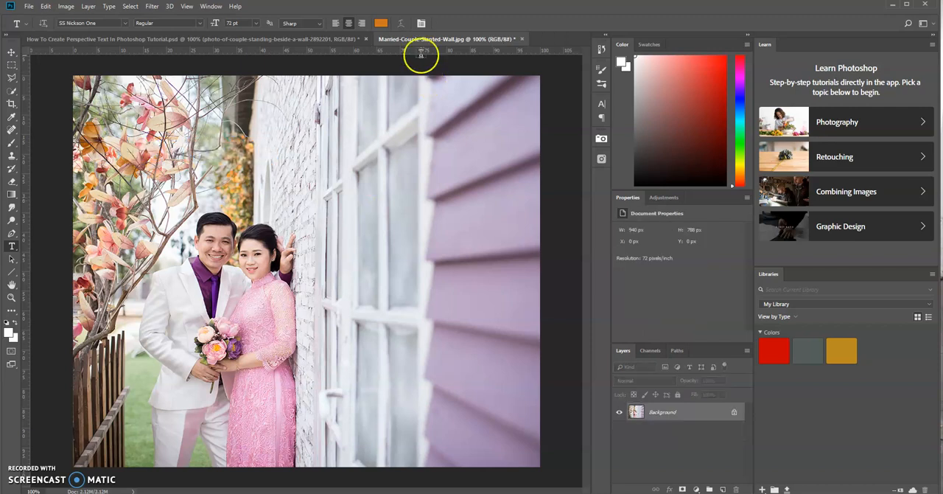
Add a new empty layer above the Background layer
click(153, 7)
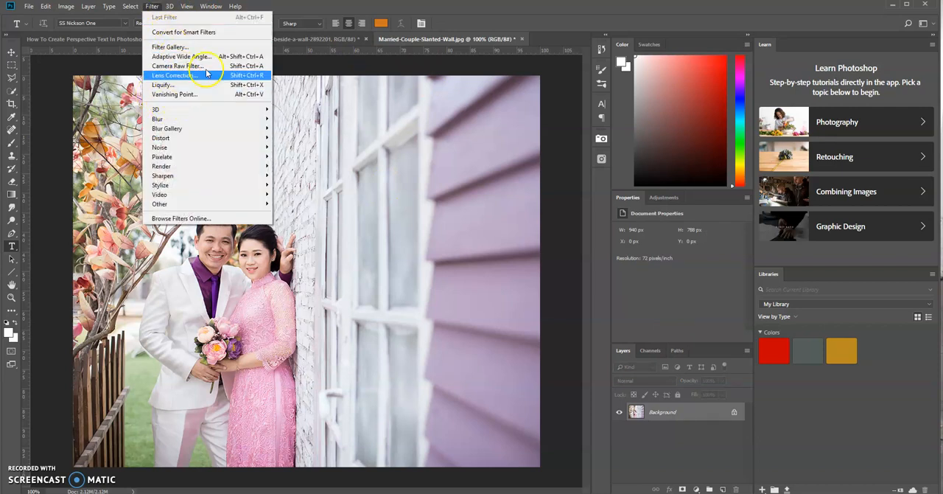
click(358, 6)
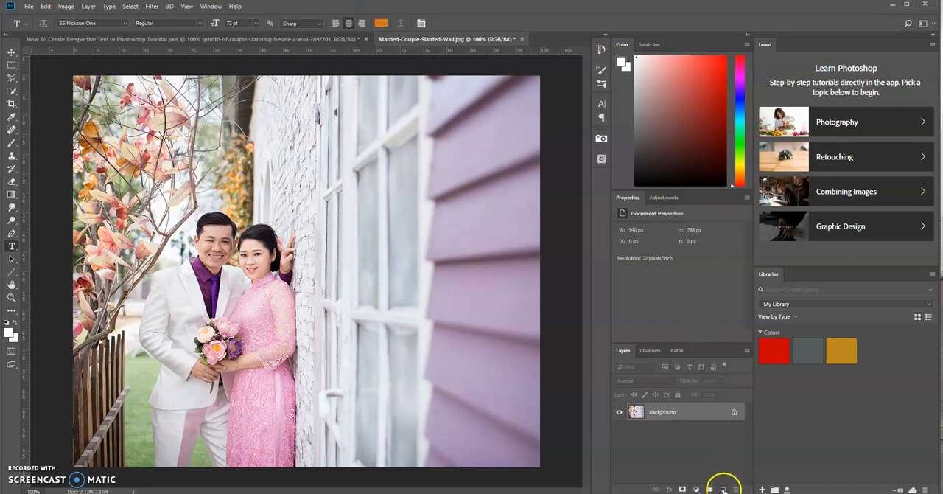
click(723, 489)
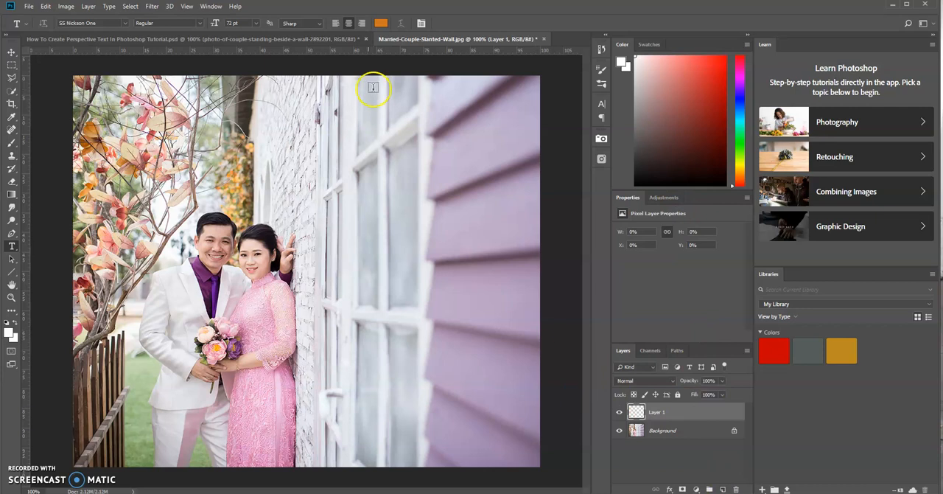
In the Vanishing Point filter, draw a four-corner perspective plane along the slanted wall, from above the couple's heads to the purple siding
click(152, 7)
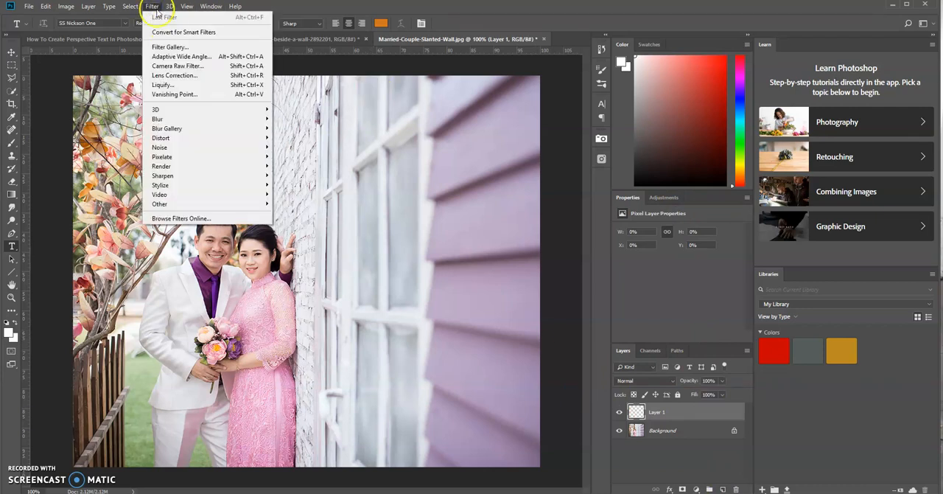
click(189, 97)
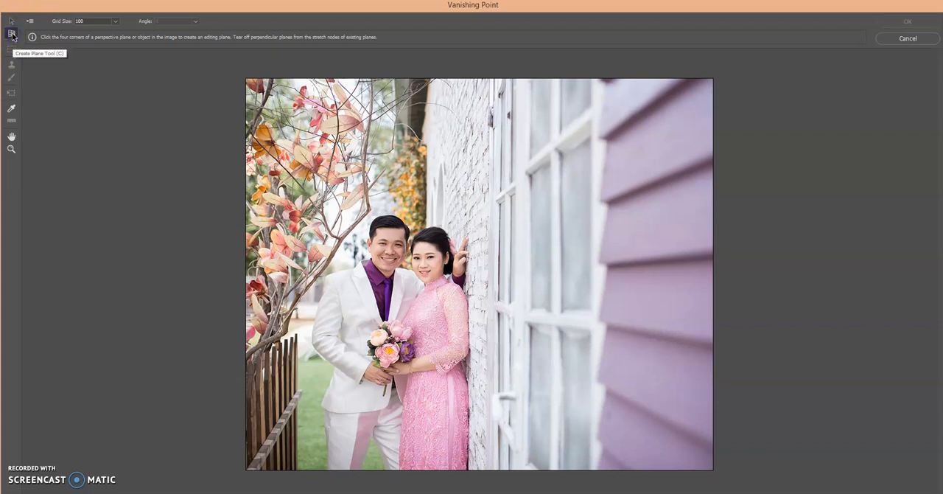
click(430, 147)
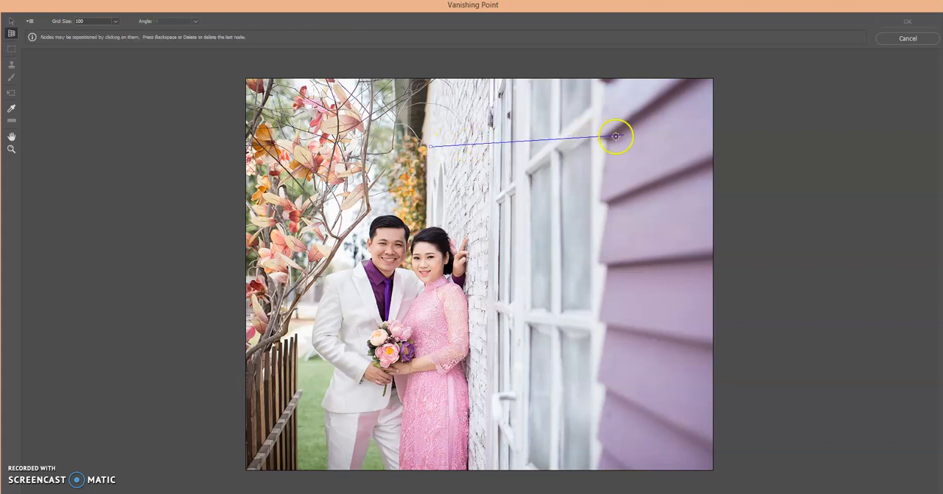
click(706, 103)
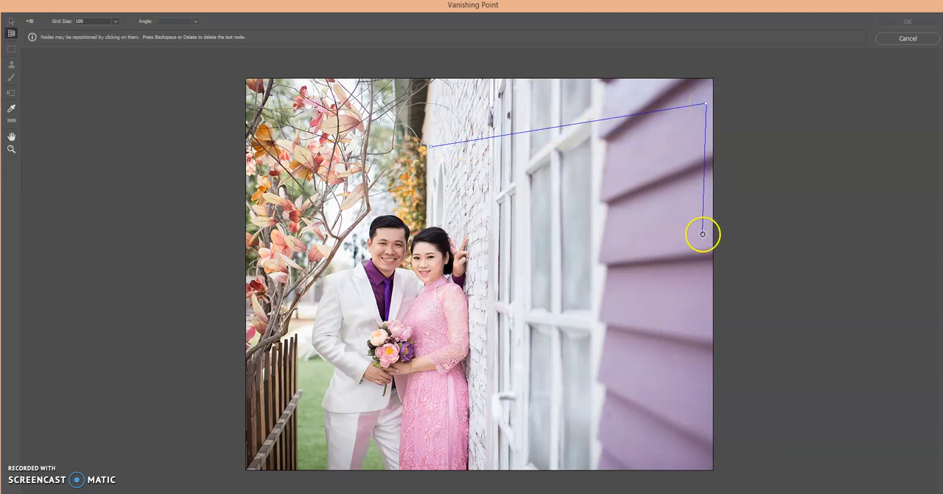
click(704, 234)
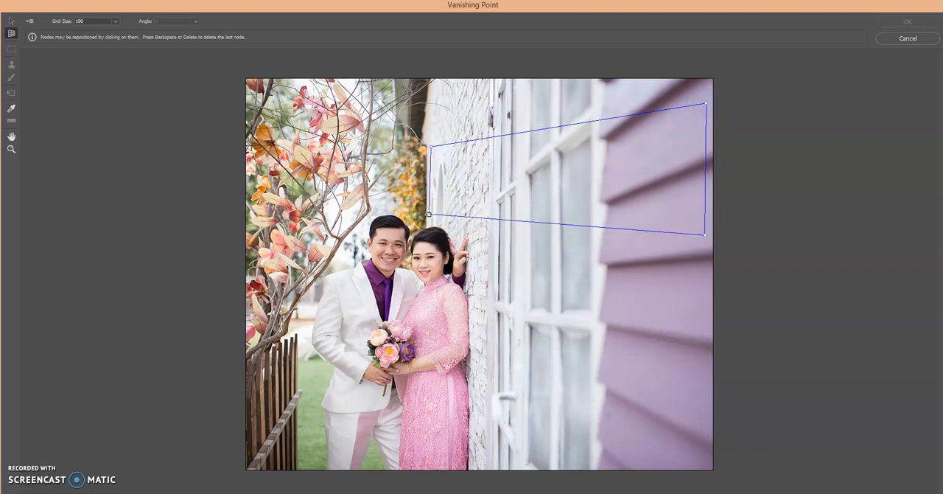
click(429, 215)
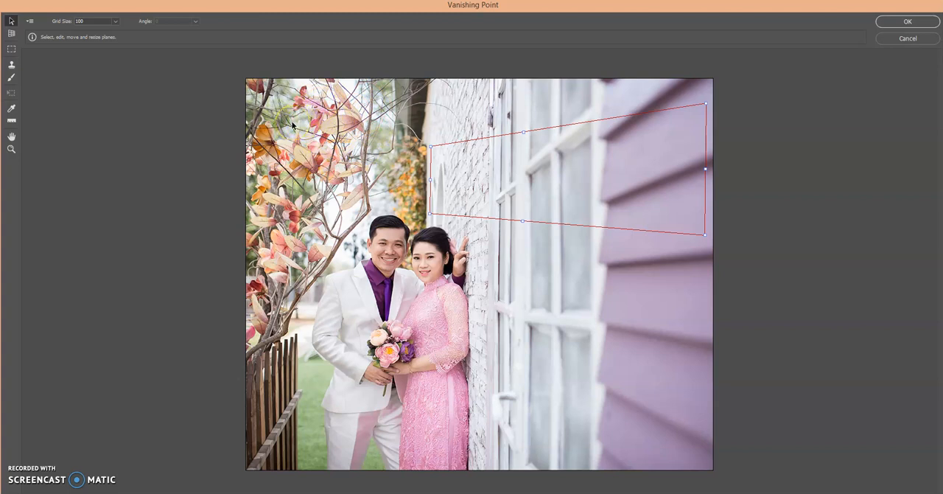
Paste the copied lettering into Vanishing Point and make it slightly narrower with the Transform tool
key(ctrl+v)
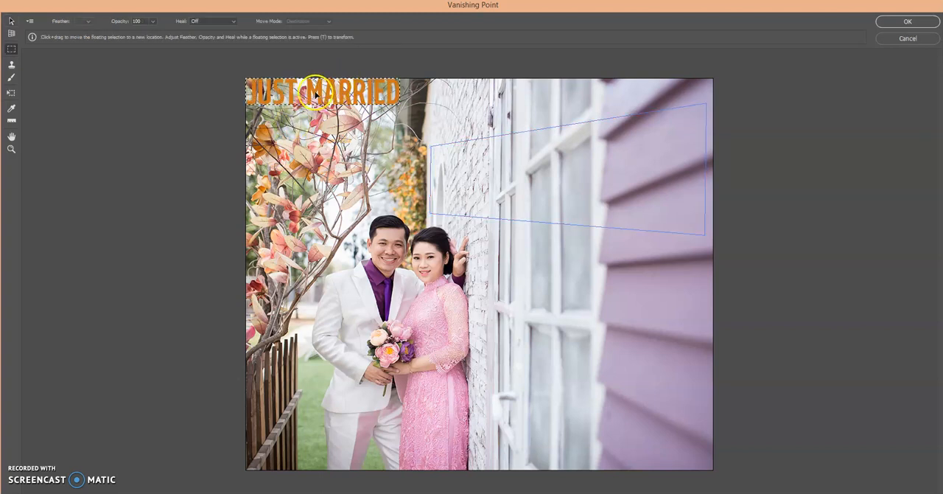
drag(320, 87, 348, 108)
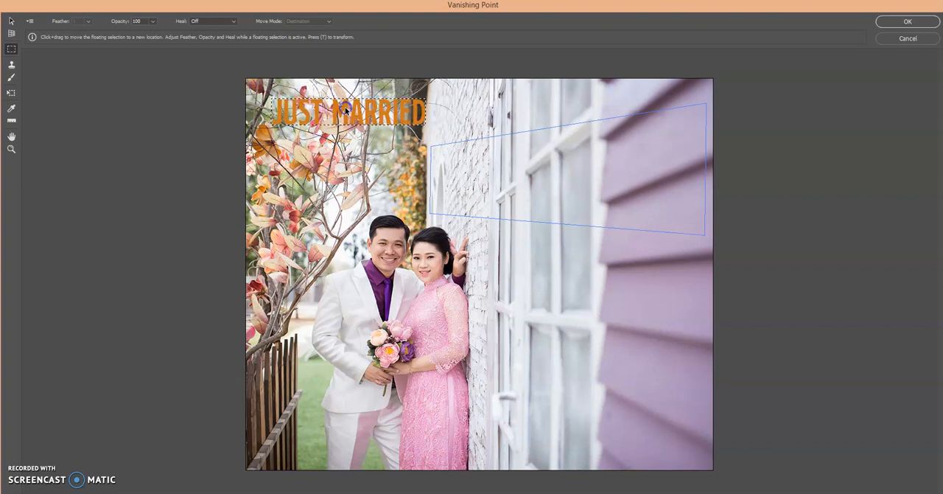
click(12, 95)
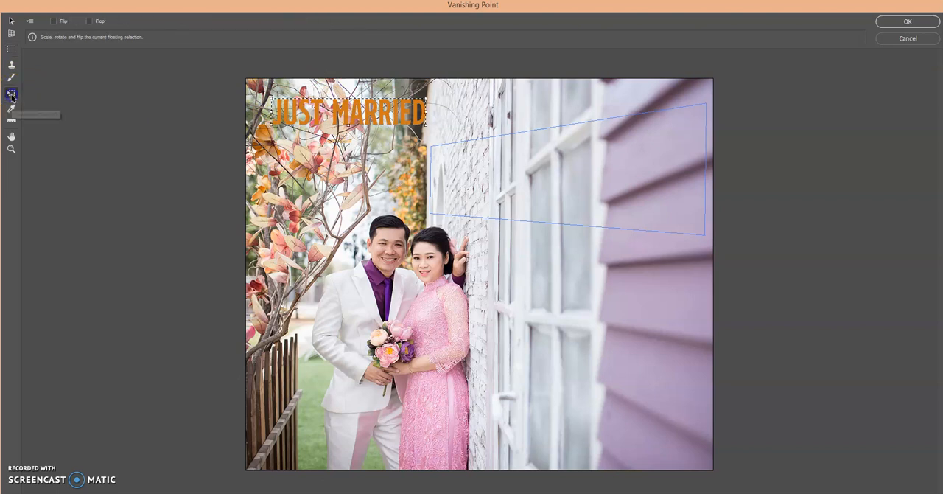
click(405, 112)
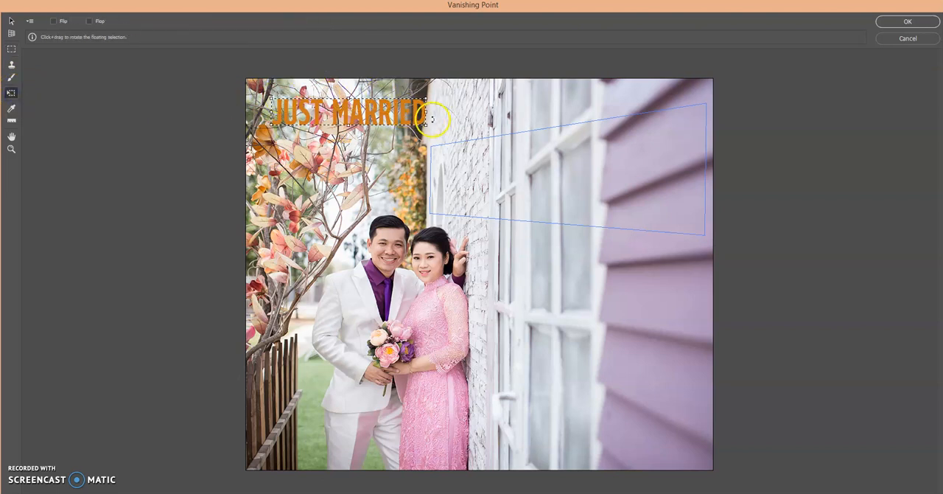
drag(427, 112, 400, 116)
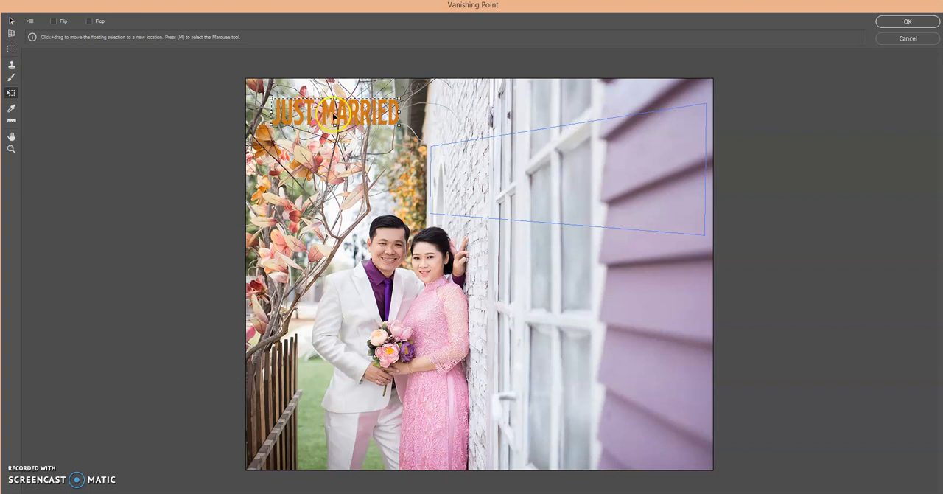
Move the lettering onto the perspective plane and adjust its width and position so all of JUST MARRIED fits inside
drag(341, 113, 479, 177)
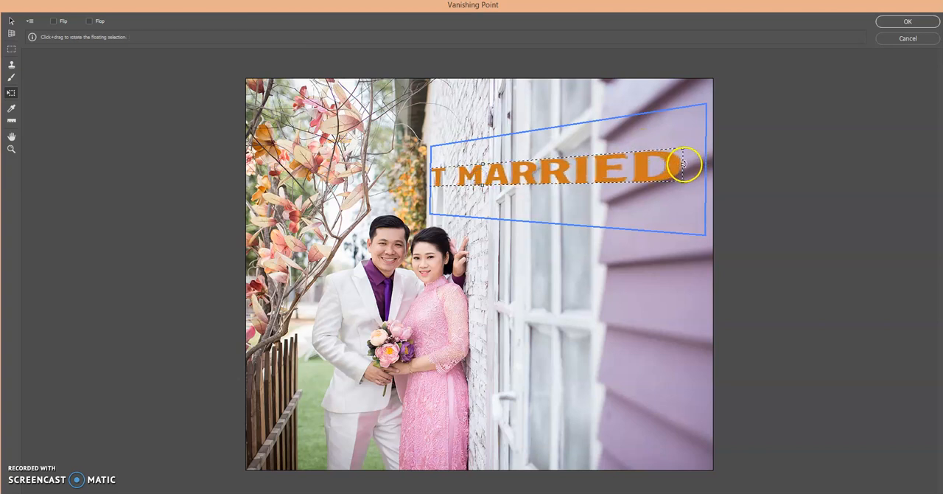
drag(682, 168, 578, 178)
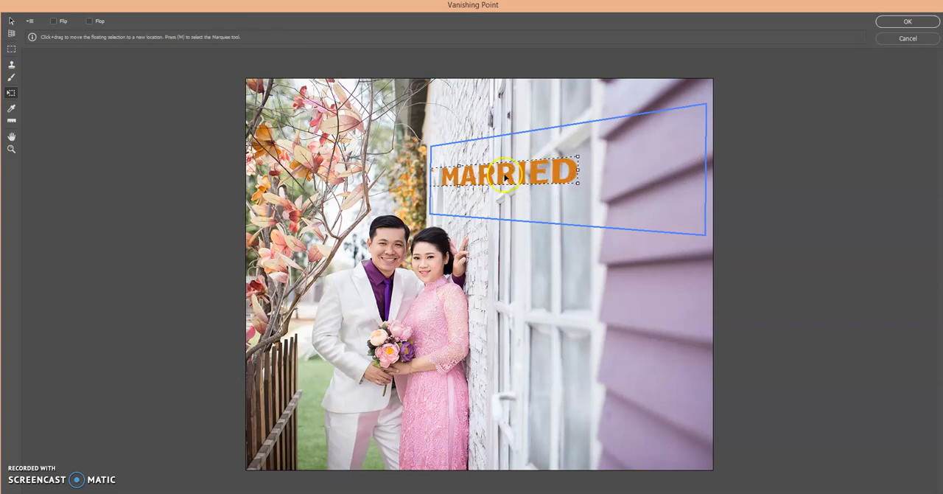
drag(498, 178, 533, 184)
drag(624, 174, 565, 166)
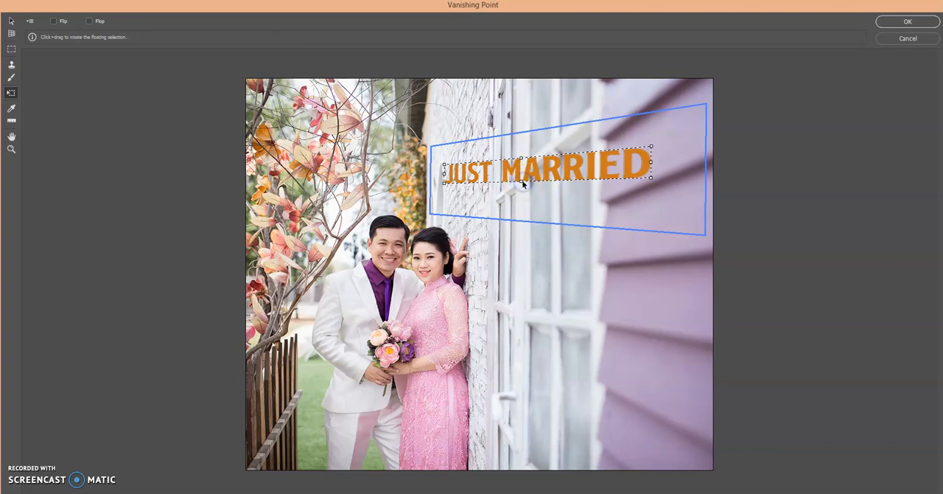
Stretch the lettering taller both upward and downward within the plane and apply the Vanishing Point filter
drag(521, 180, 527, 201)
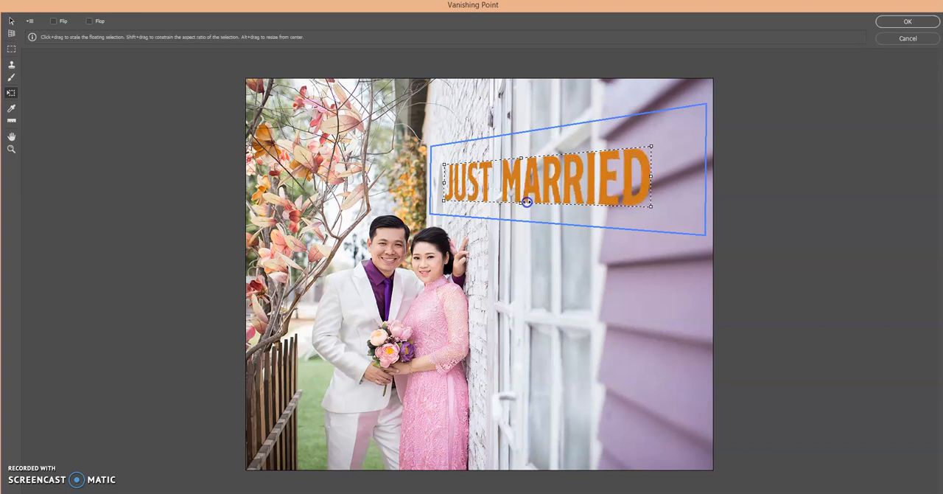
drag(521, 157, 521, 140)
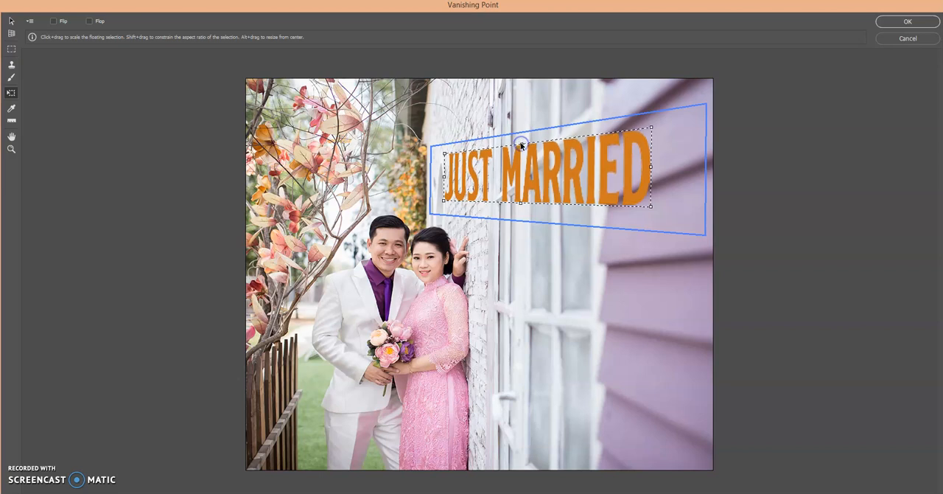
click(603, 173)
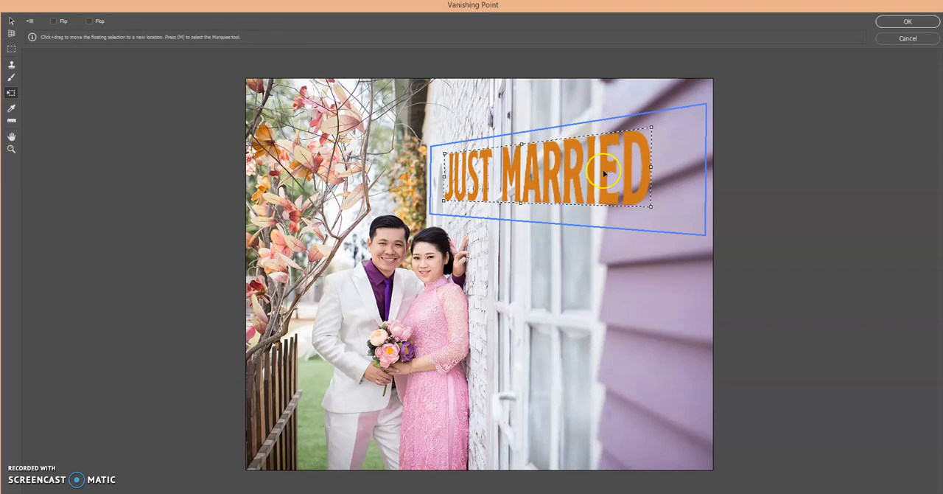
click(888, 21)
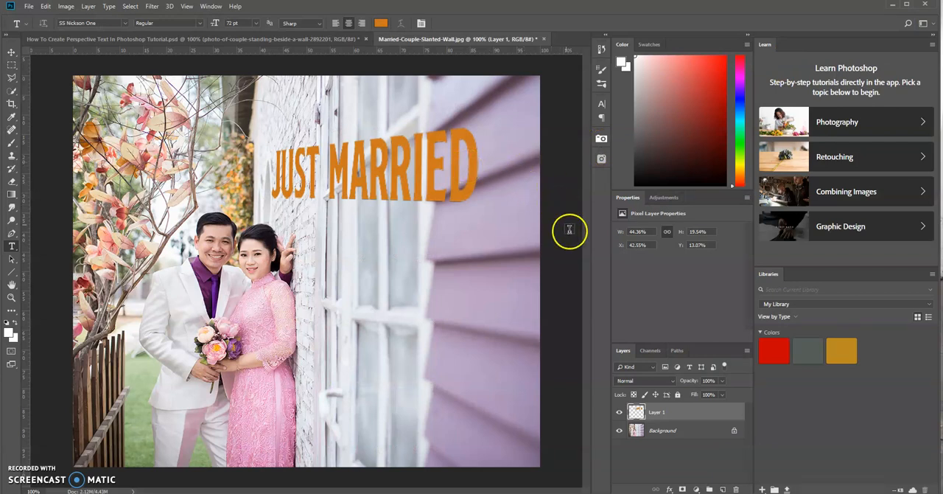
Give the lettering layer a 6 px black outside stroke and a drop shadow slightly offset at a 102° angle
double_click(686, 413)
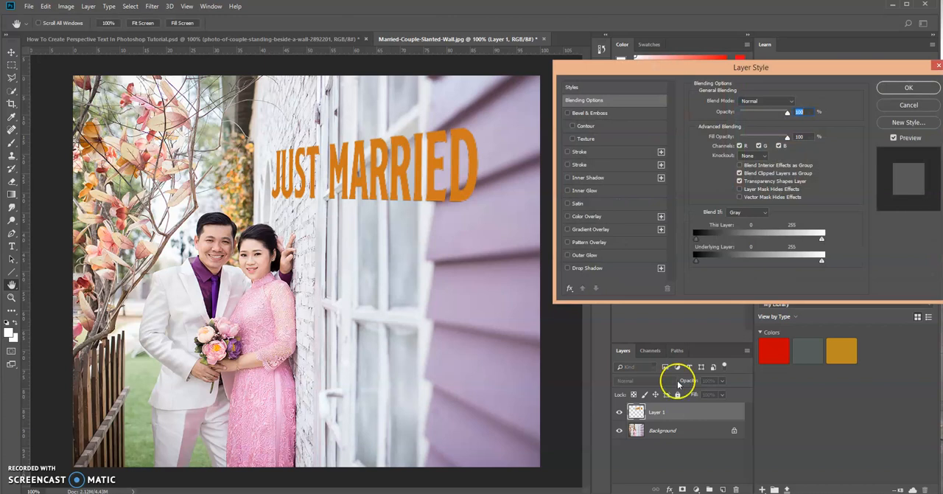
click(633, 154)
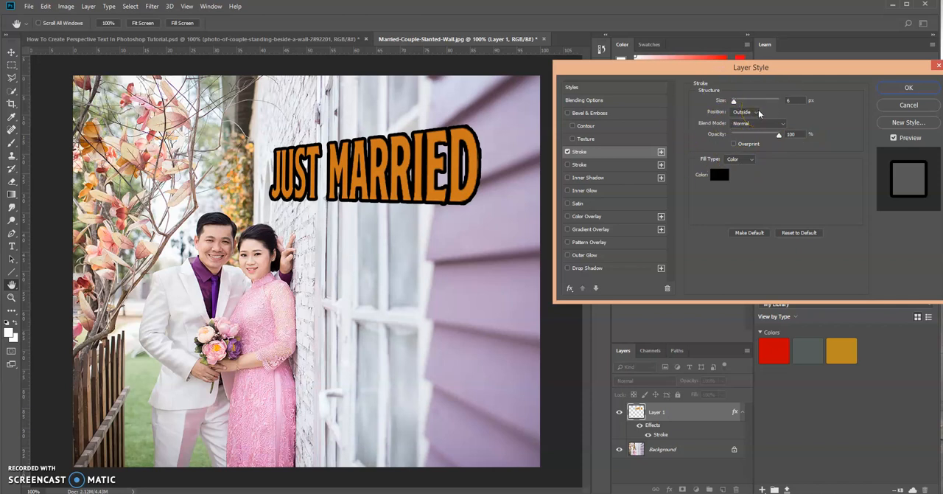
click(637, 268)
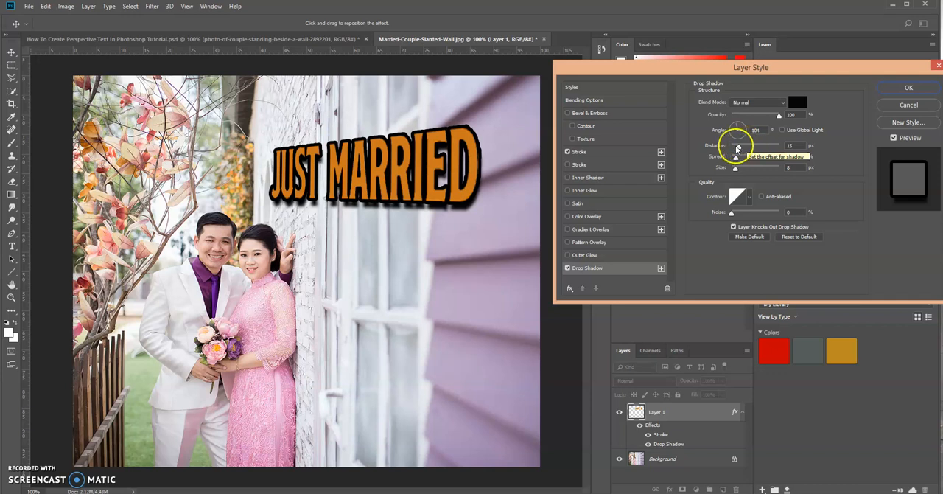
mouse_move(739, 147)
mouse_down()
mouse_move(759, 148)
mouse_move(733, 152)
mouse_up()
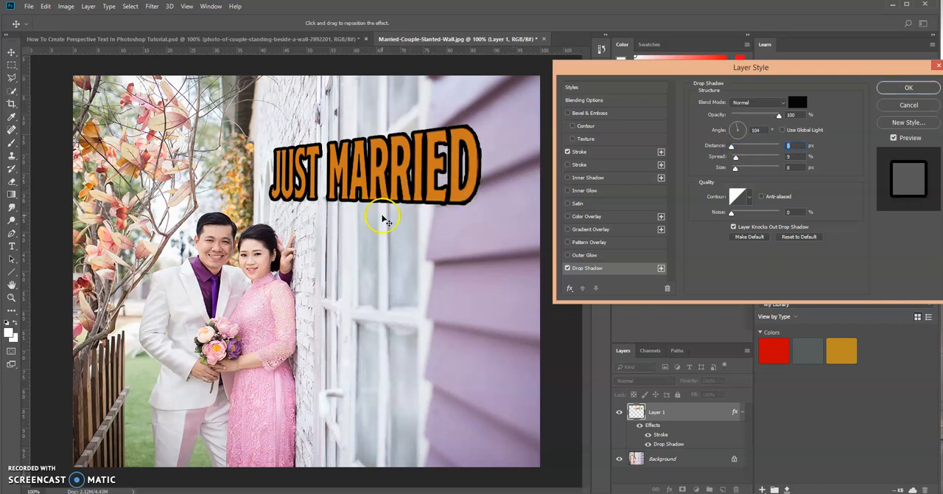
click(467, 185)
drag(471, 188, 434, 191)
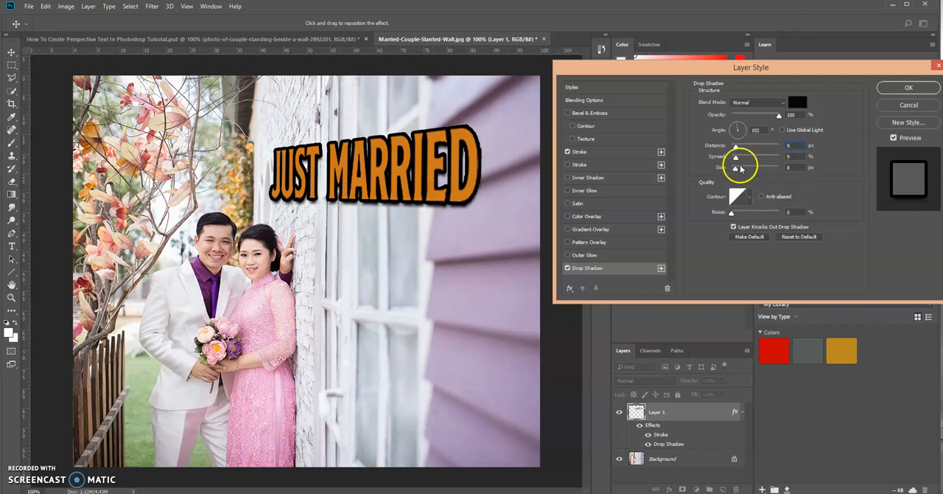
click(897, 88)
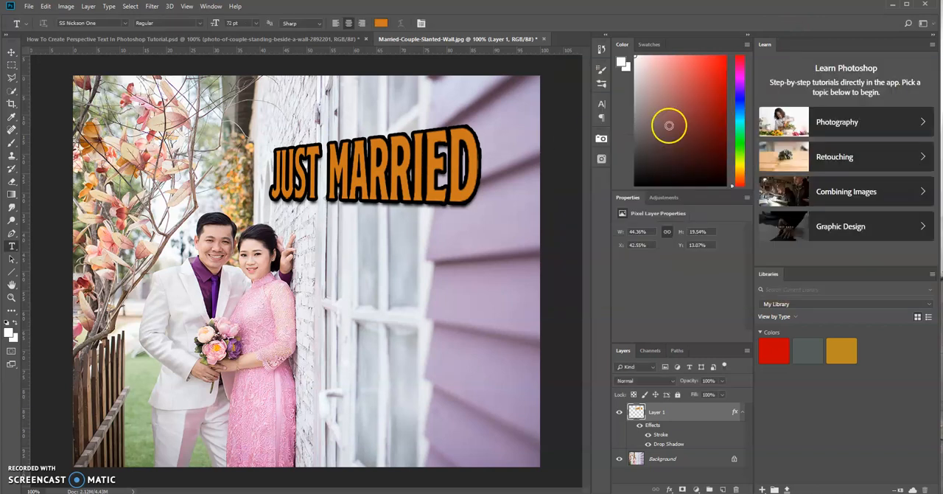